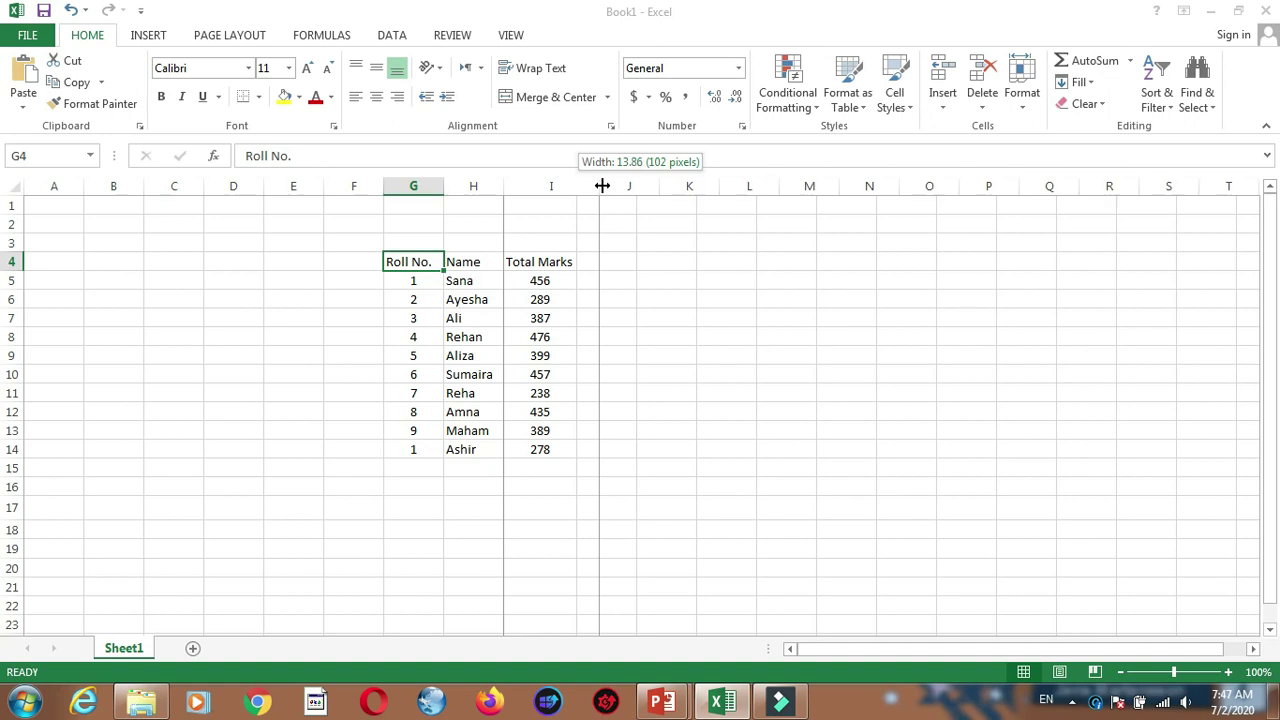
Widen the Roll No., Name and Total Marks columns, and set the whole table G4:I14 in Arial Black
left_click_drag(503, 186, 451, 186)
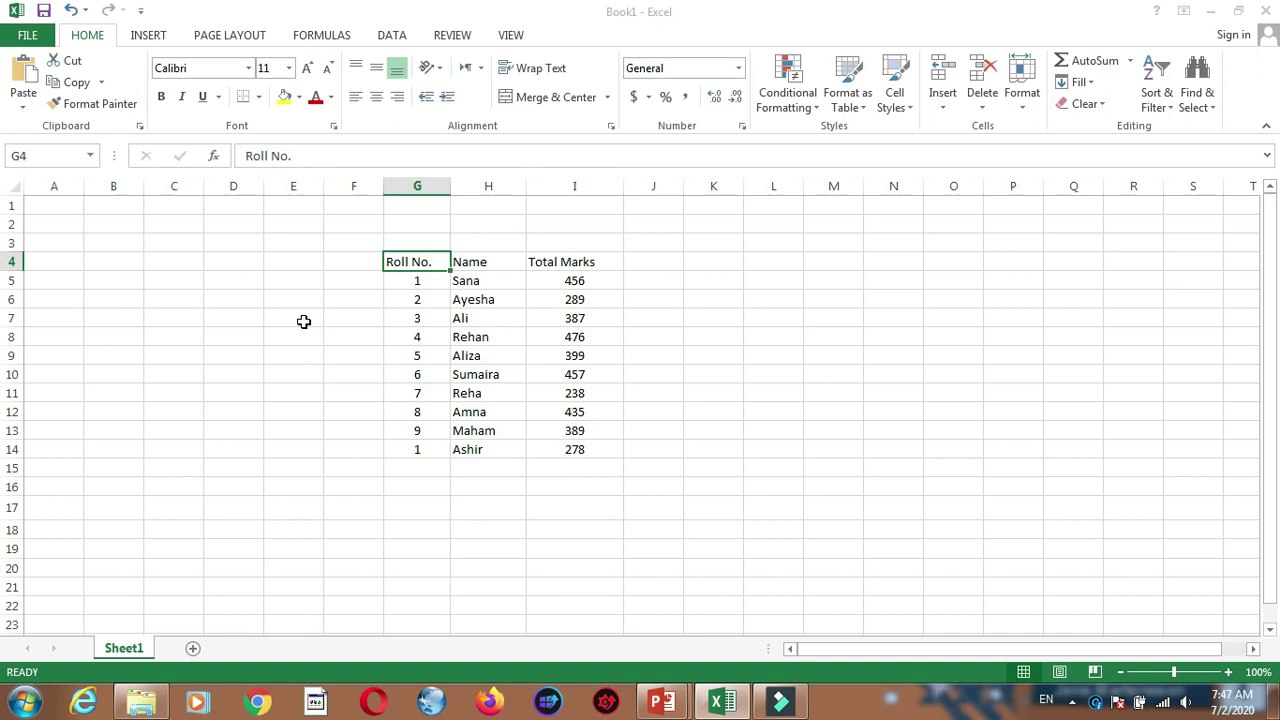
key("ctrl+shift+Right")
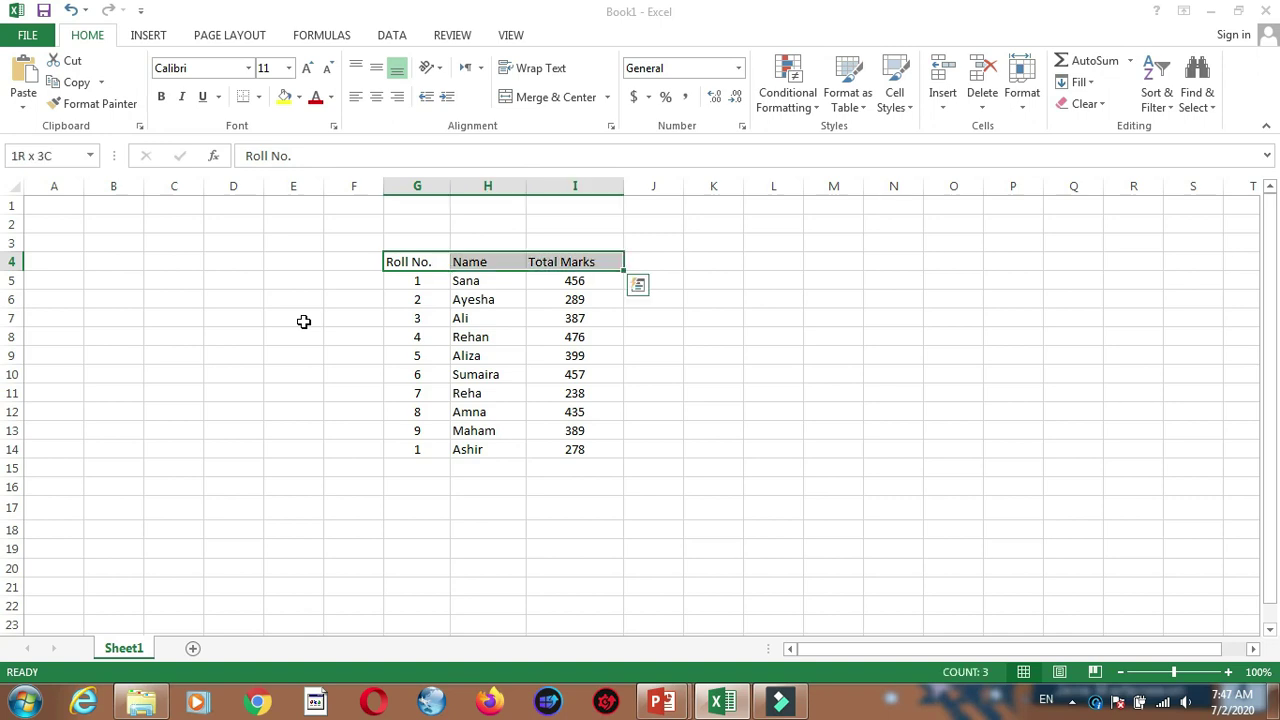
key("shift+Down")
key("shift+Down")
key("shift+Down")
key("shift+Down")
key("shift+Down")
key("shift+Down")
key("shift+Down")
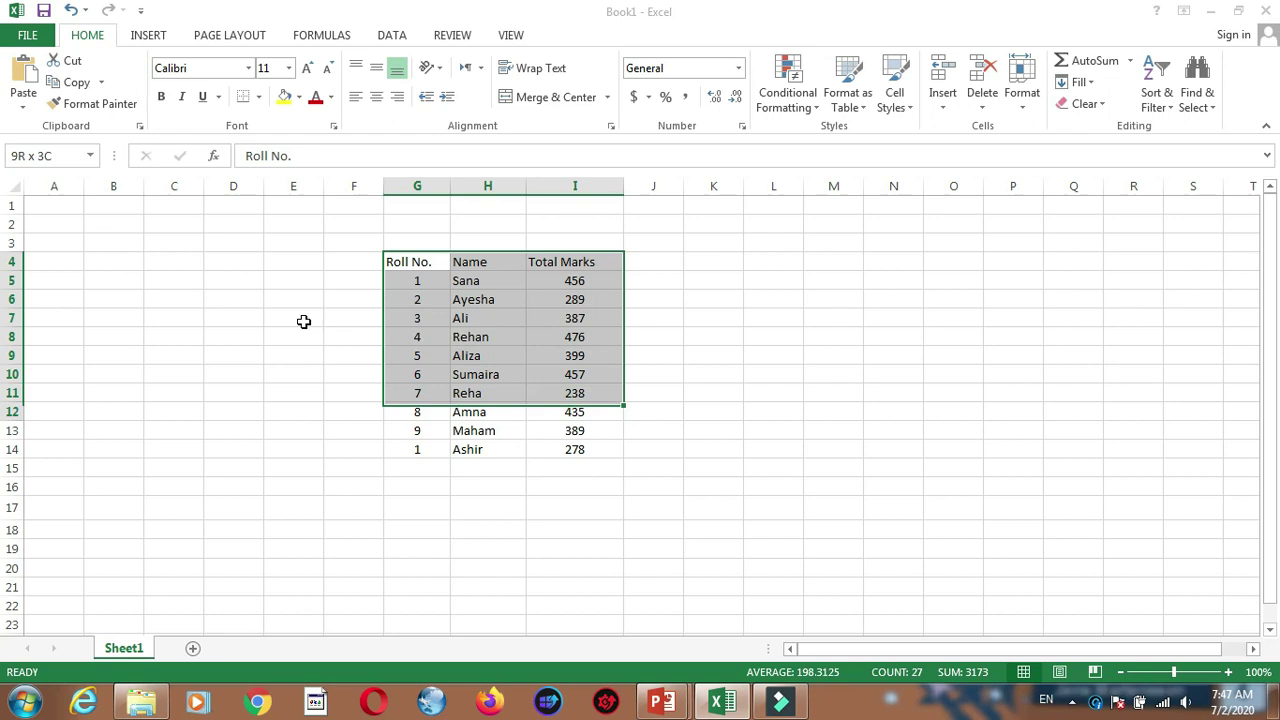
key("shift+Down")
key("shift+Down")
key("shift+Down")
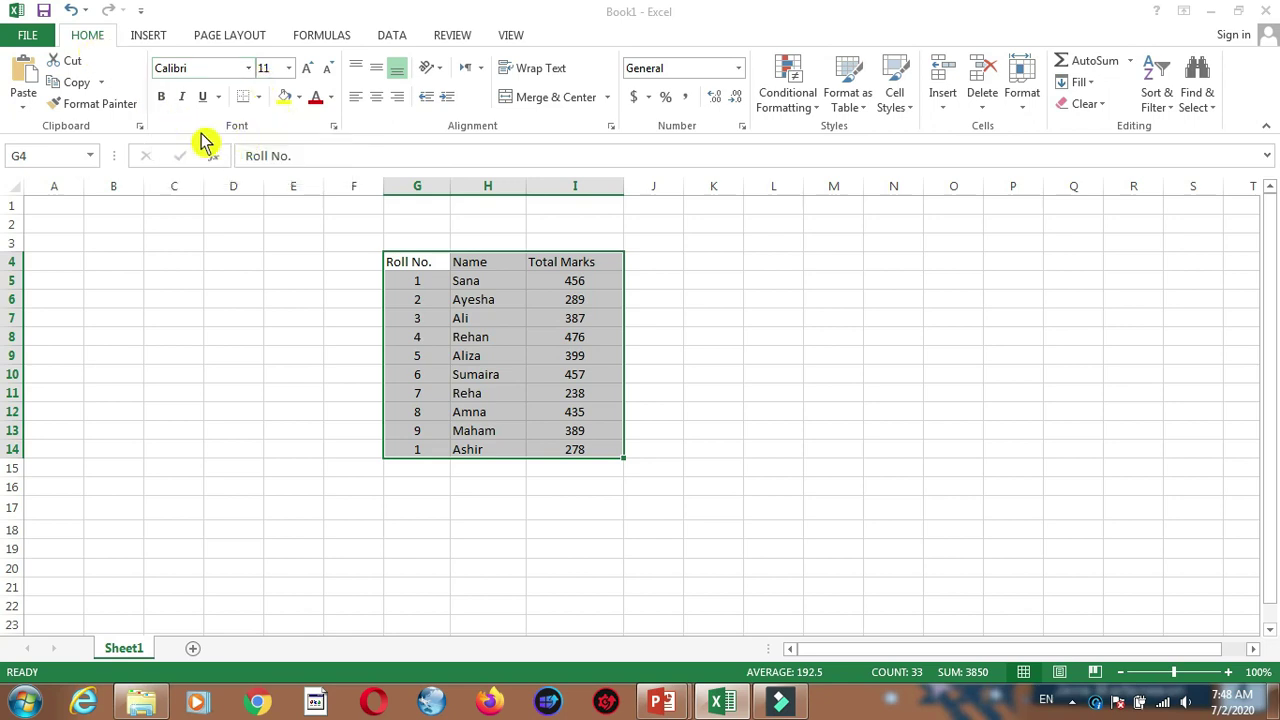
left_click(250, 70)
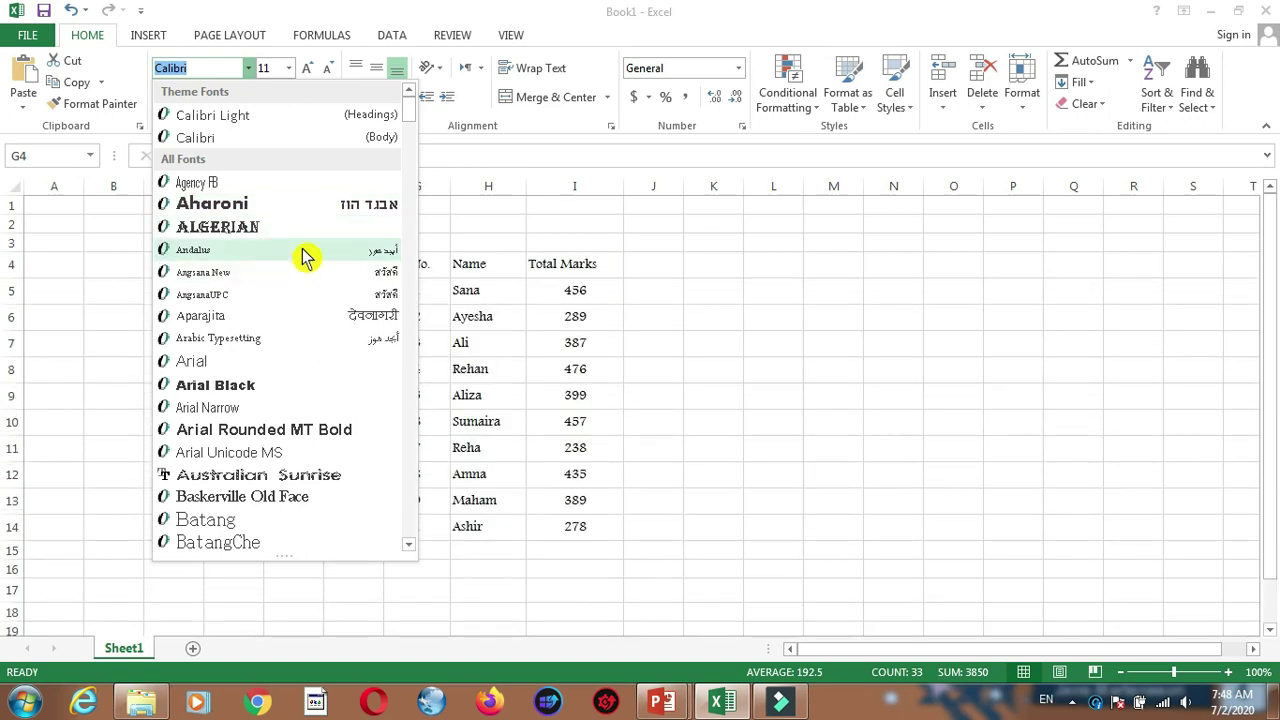
left_click(266, 385)
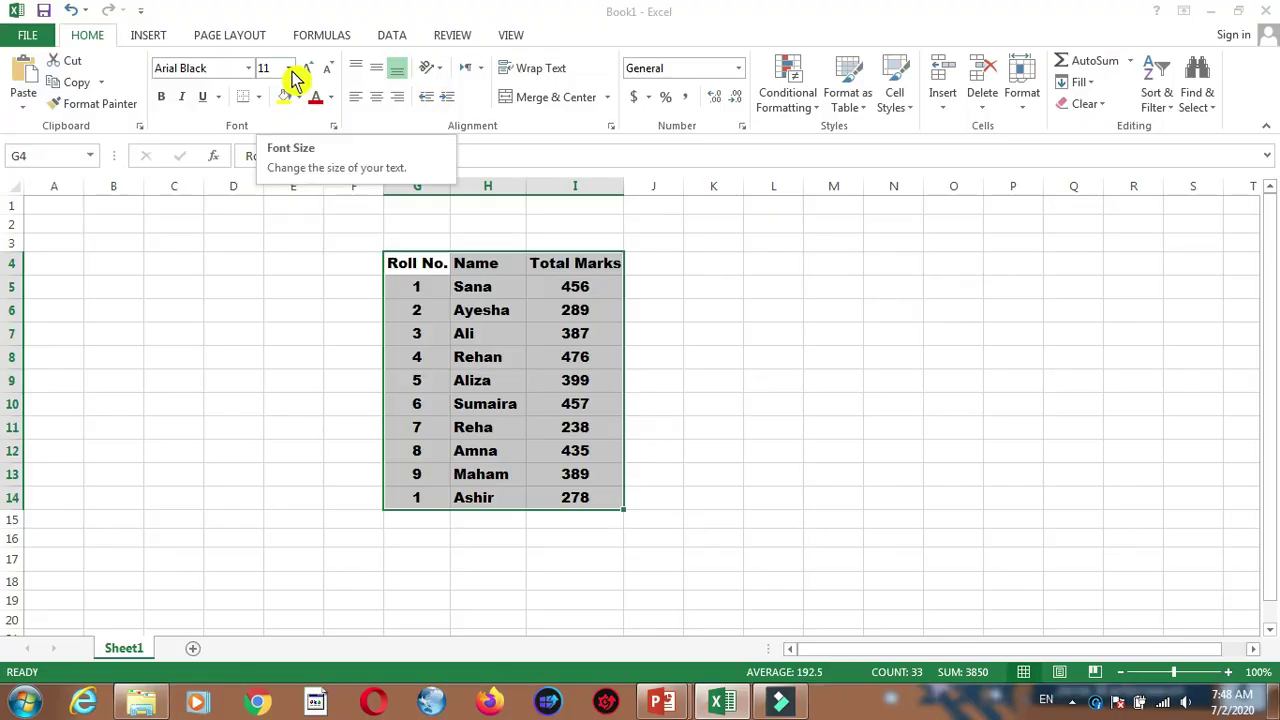
Set the table's font size to 12 and widen its columns so the headings and names fit
left_click(289, 70)
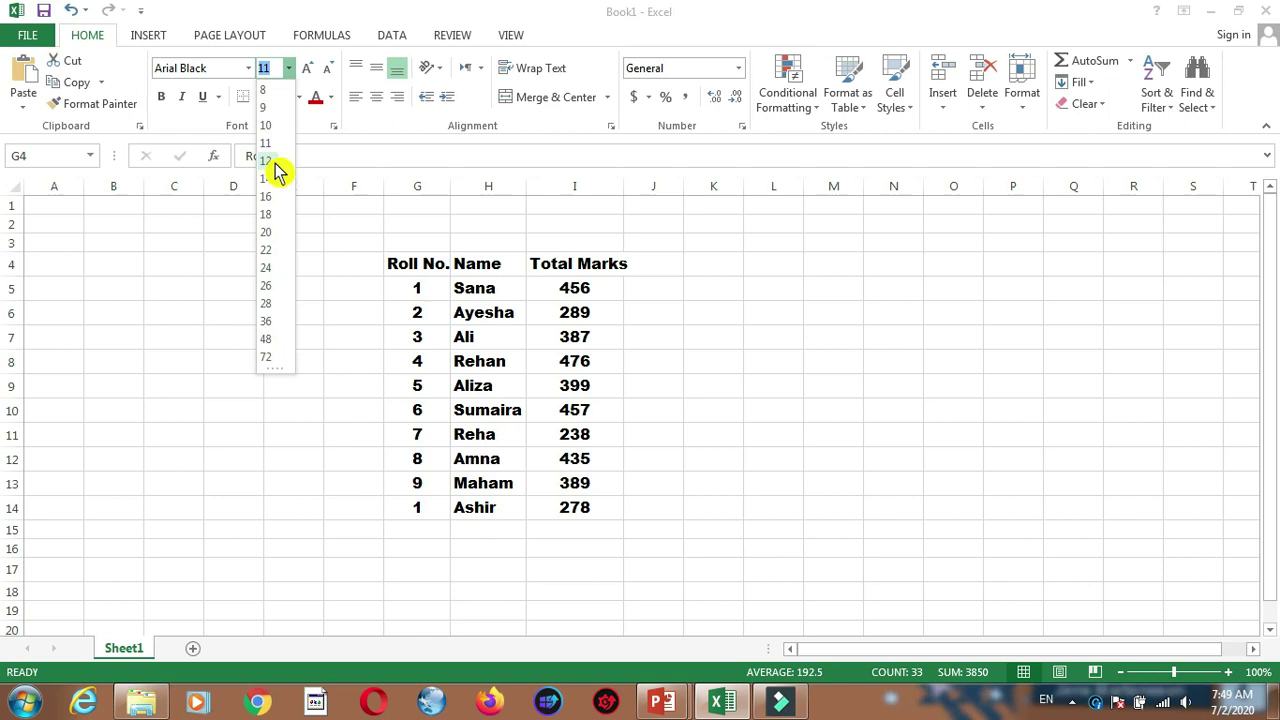
left_click(270, 161)
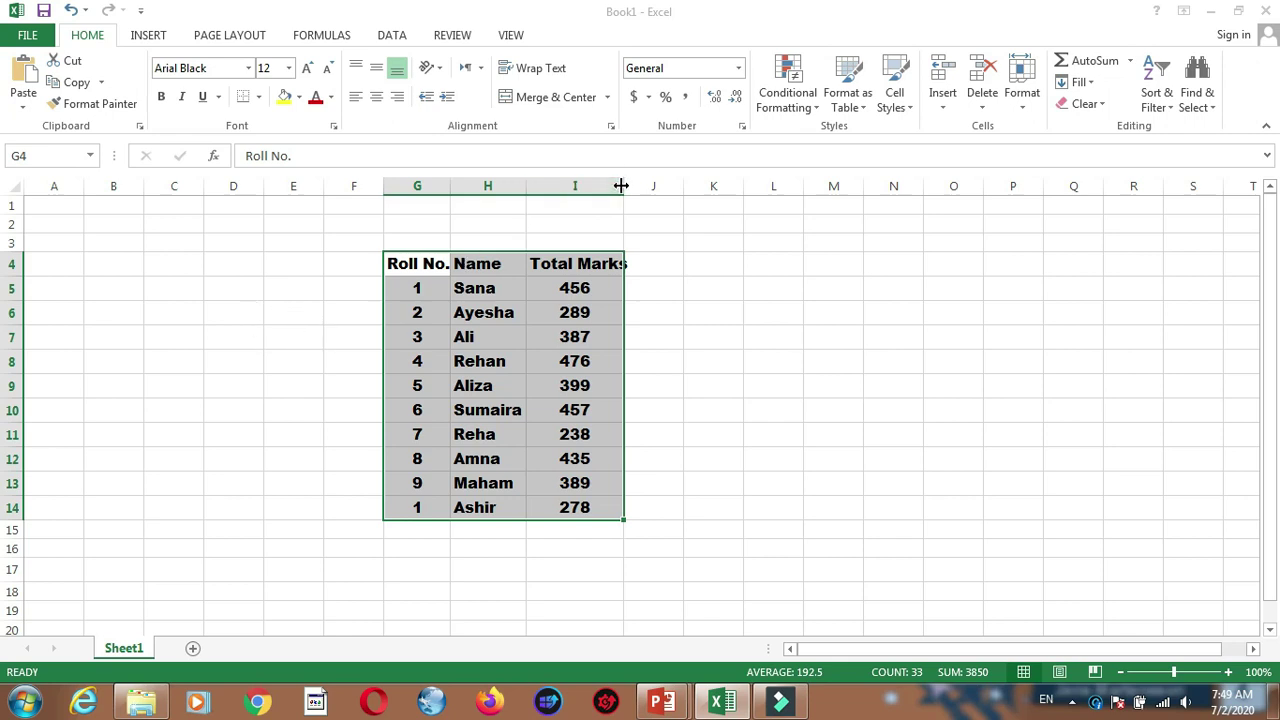
left_click_drag(620, 186, 636, 186)
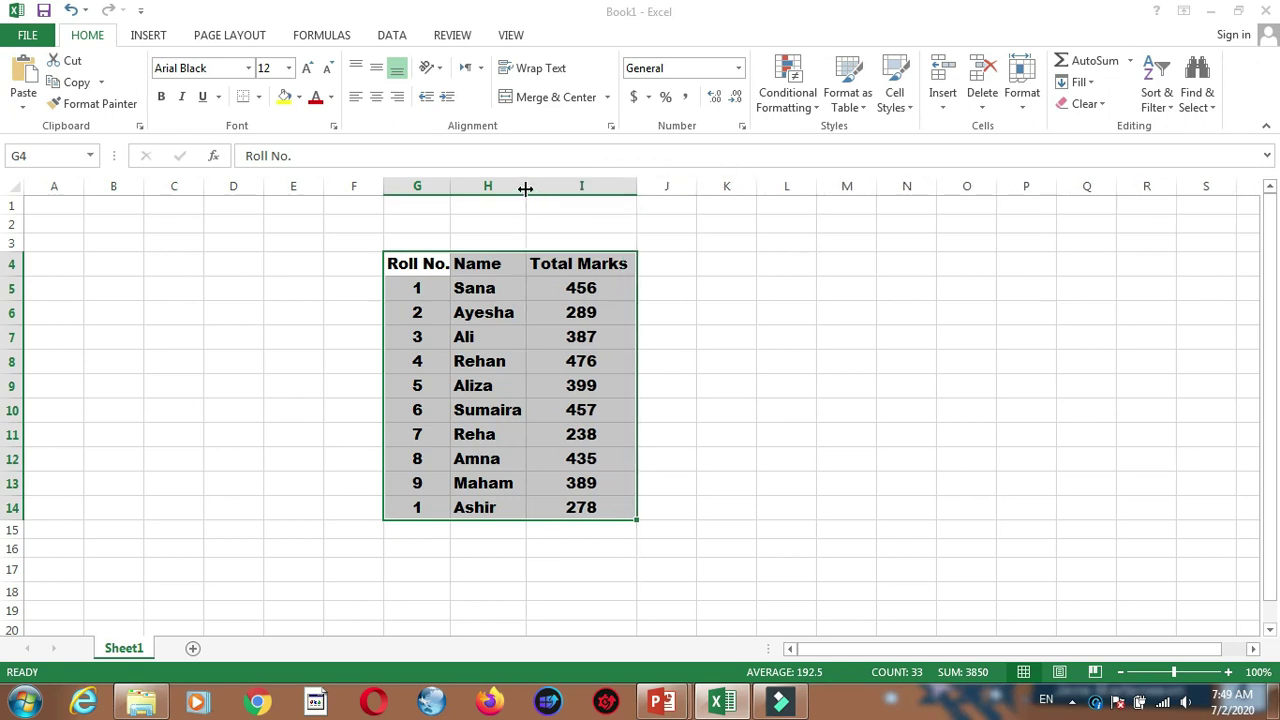
left_click_drag(525, 188, 538, 189)
left_click(293, 288)
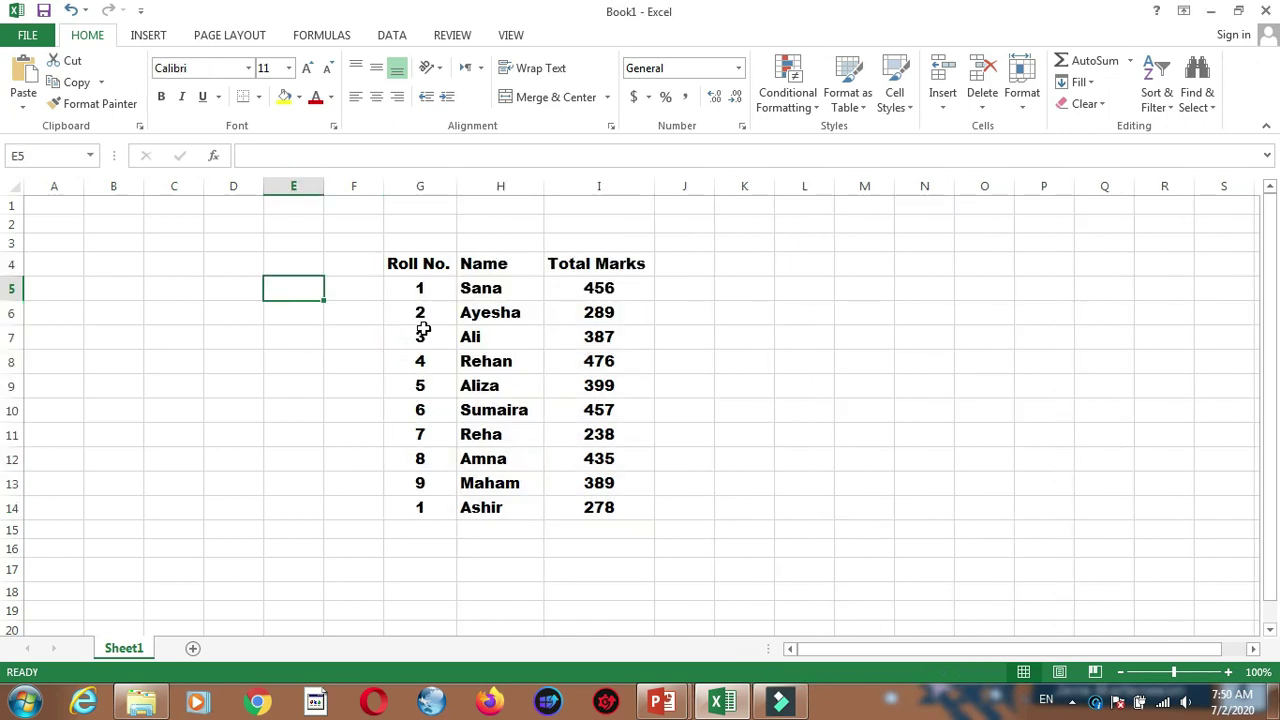
Change the font colour of the header row G4:I4 to the medium blue theme colour
left_click(413, 264)
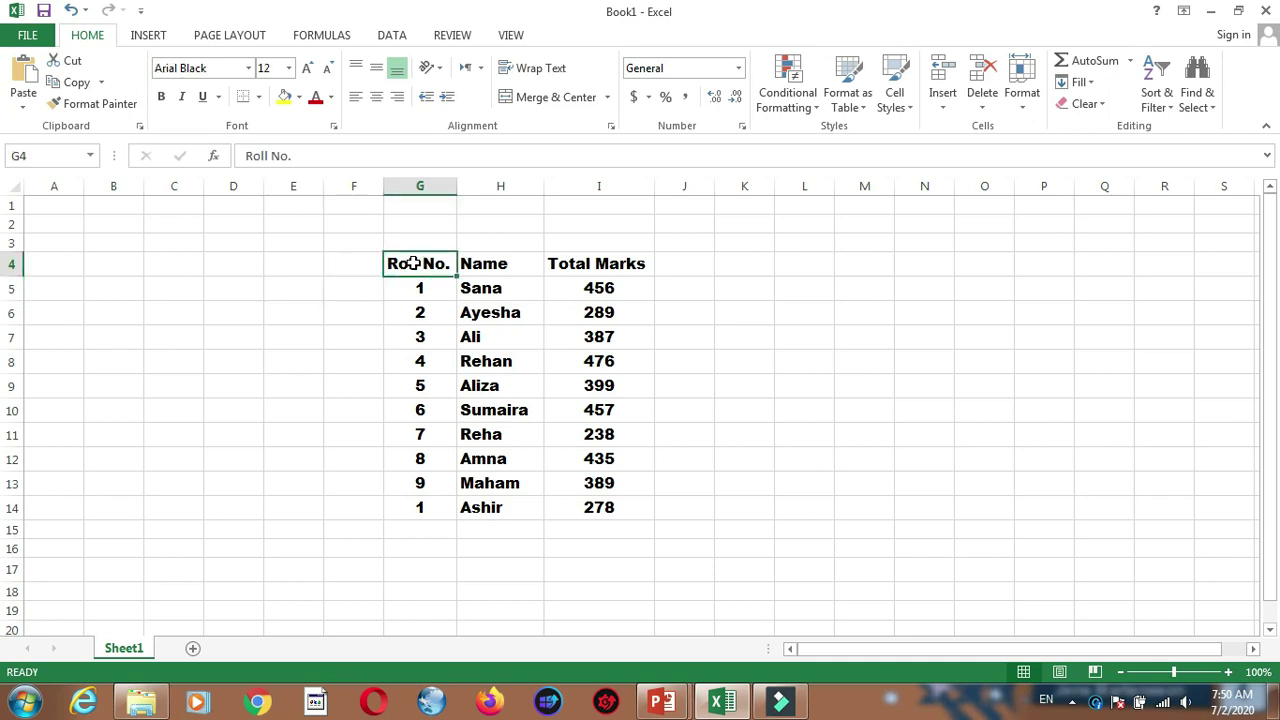
key("shift+Right")
key("shift+Right")
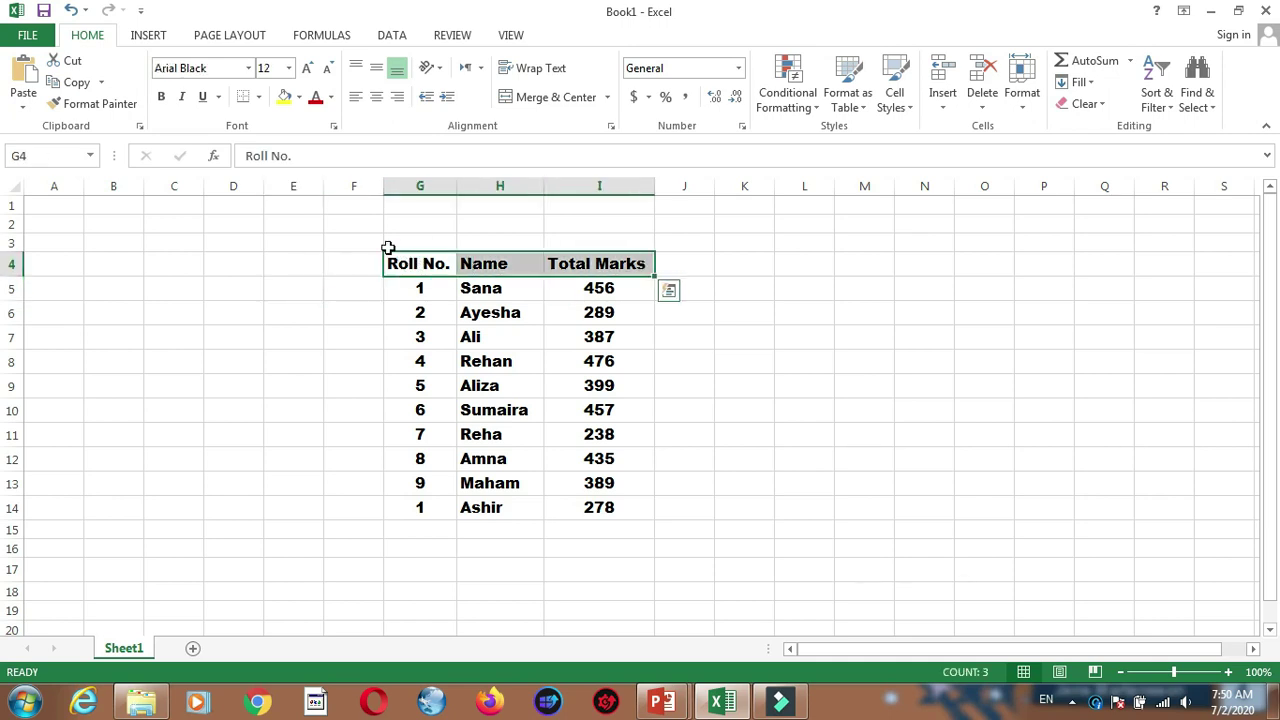
left_click(316, 97)
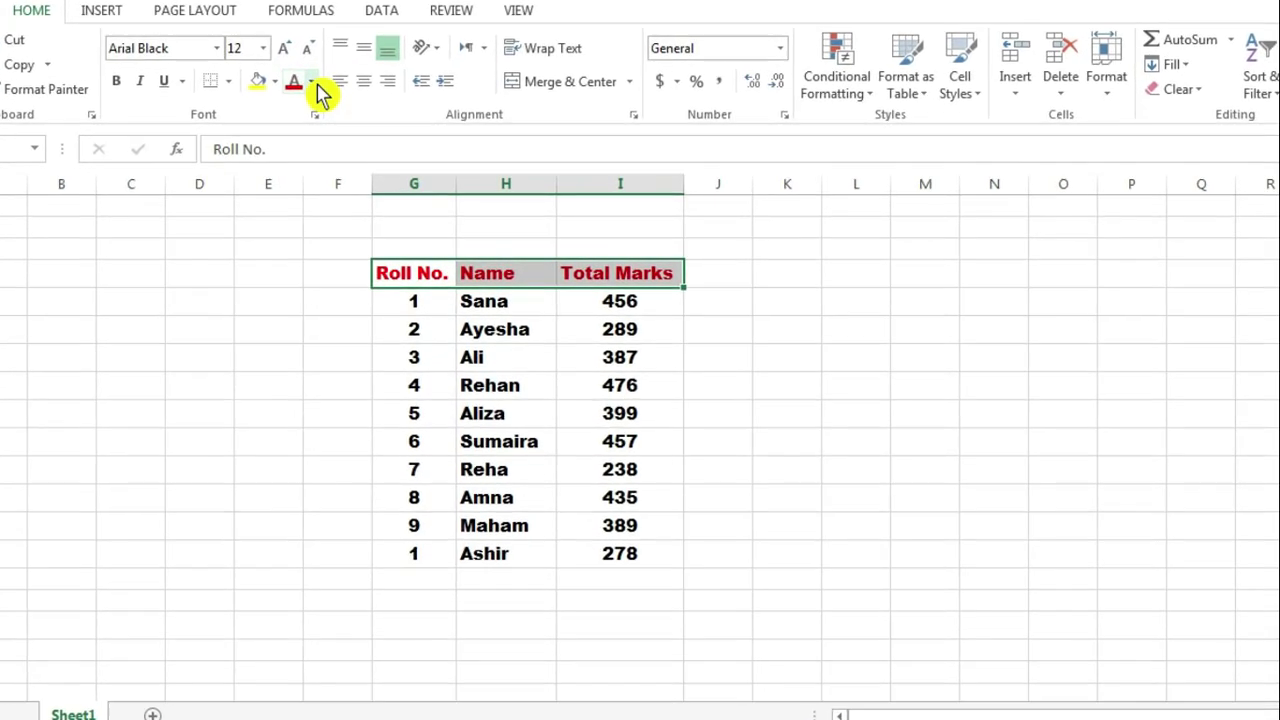
left_click(313, 84)
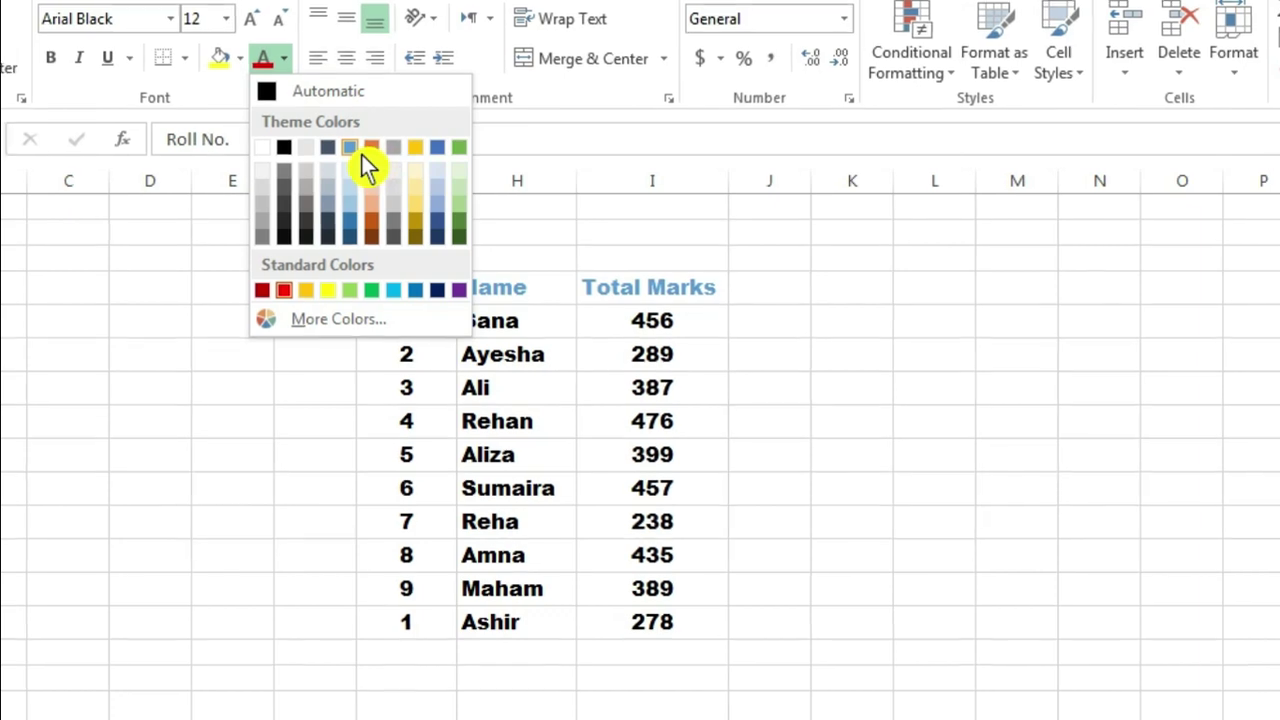
left_click(358, 154)
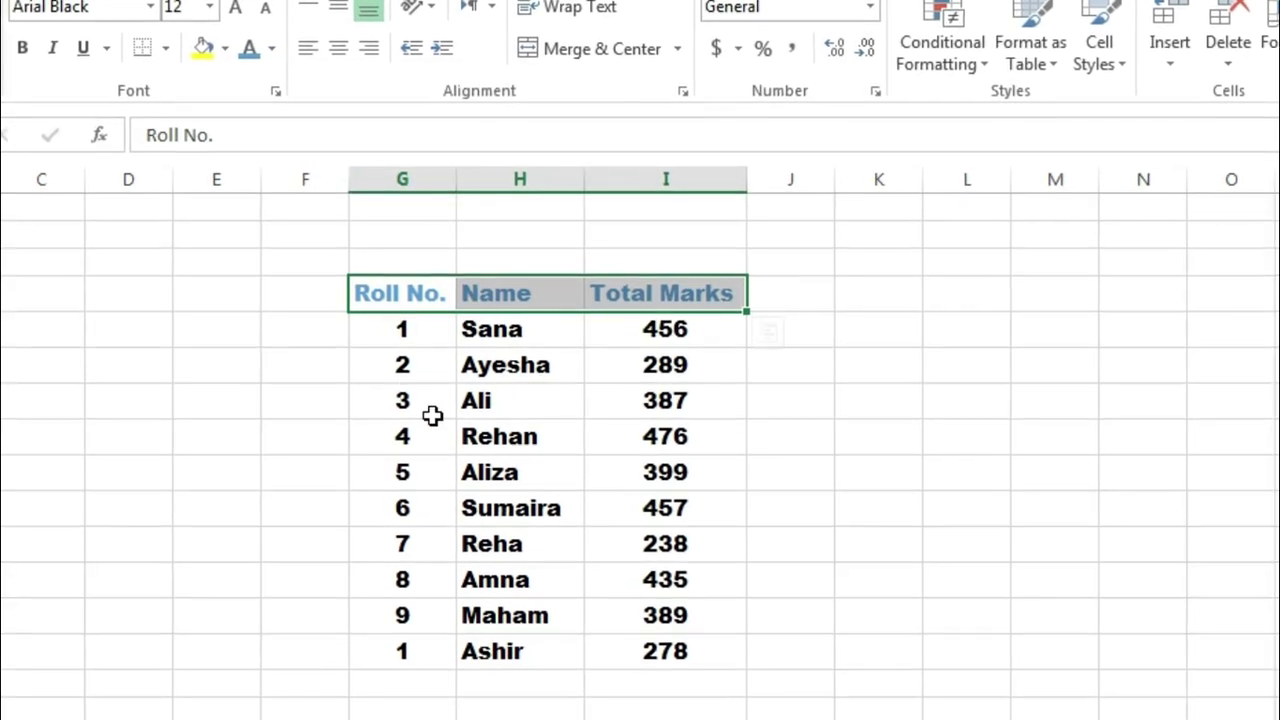
Change the font colour of the data rows G5:I14 to Orange, Accent 2, Darker 25%
left_click(396, 332)
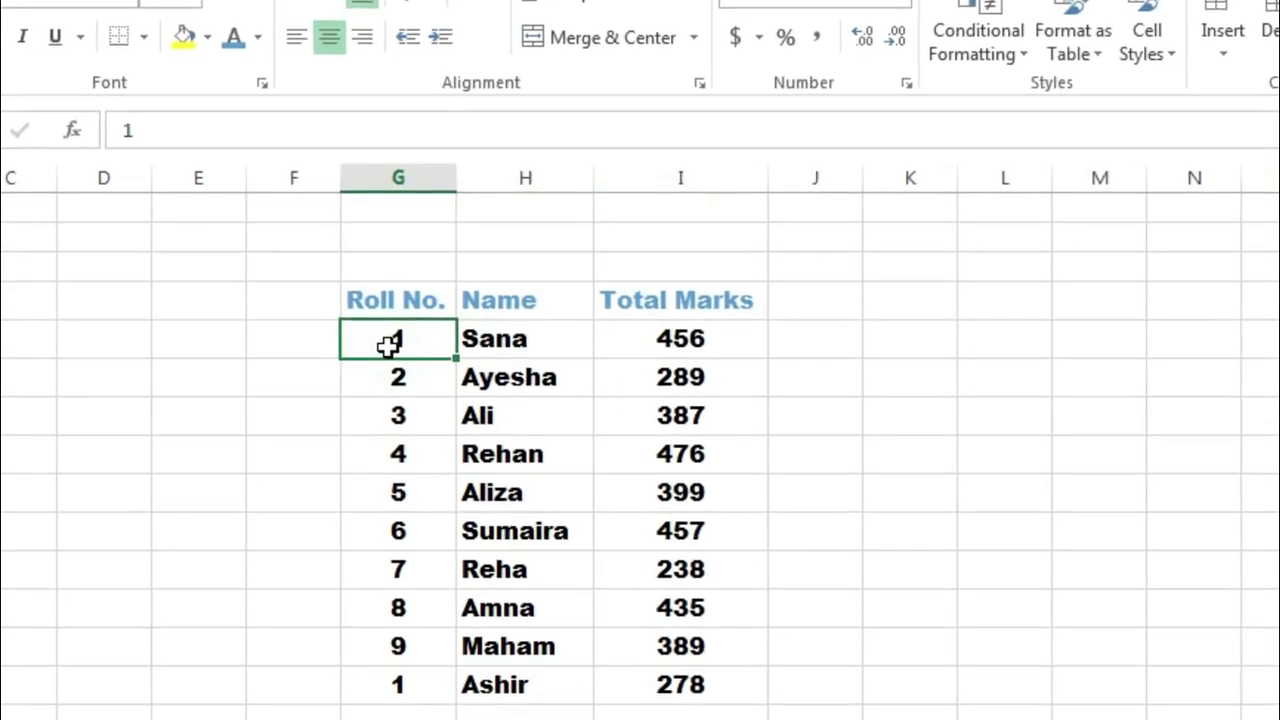
key("shift+Down")
key("shift+Right")
key("shift+Down")
key("shift+Right")
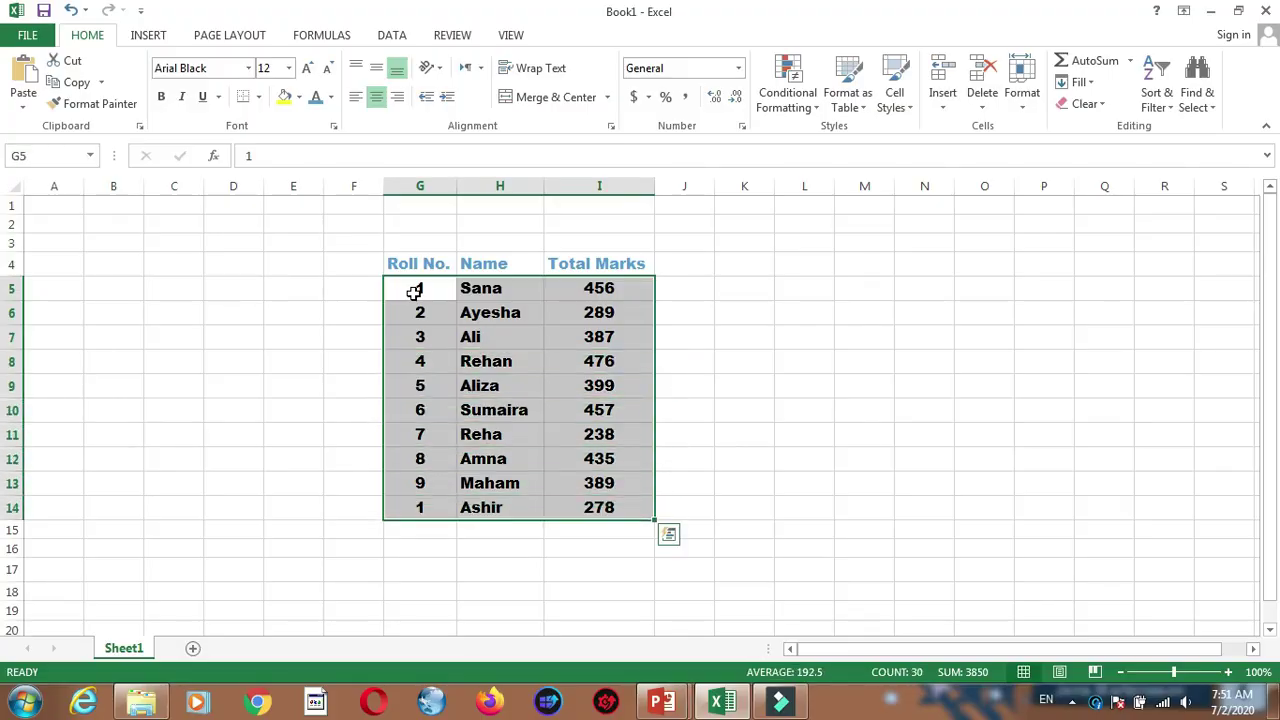
left_click(331, 97)
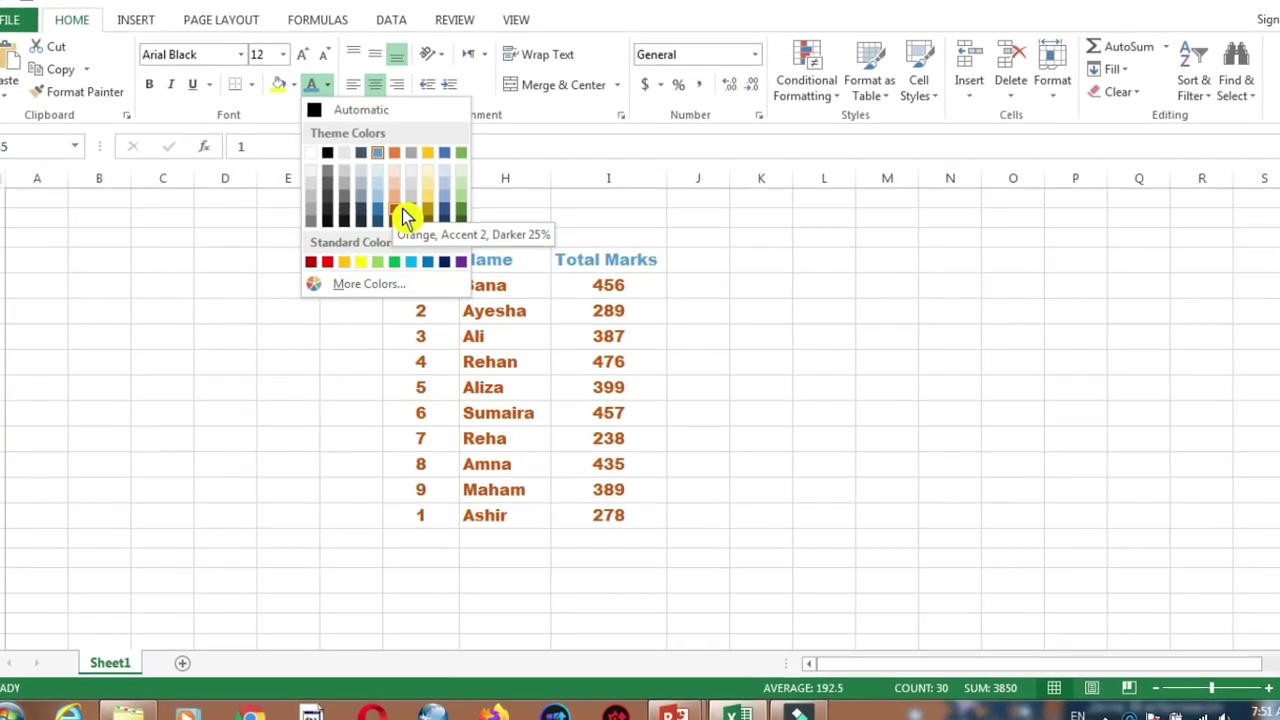
left_click(402, 212)
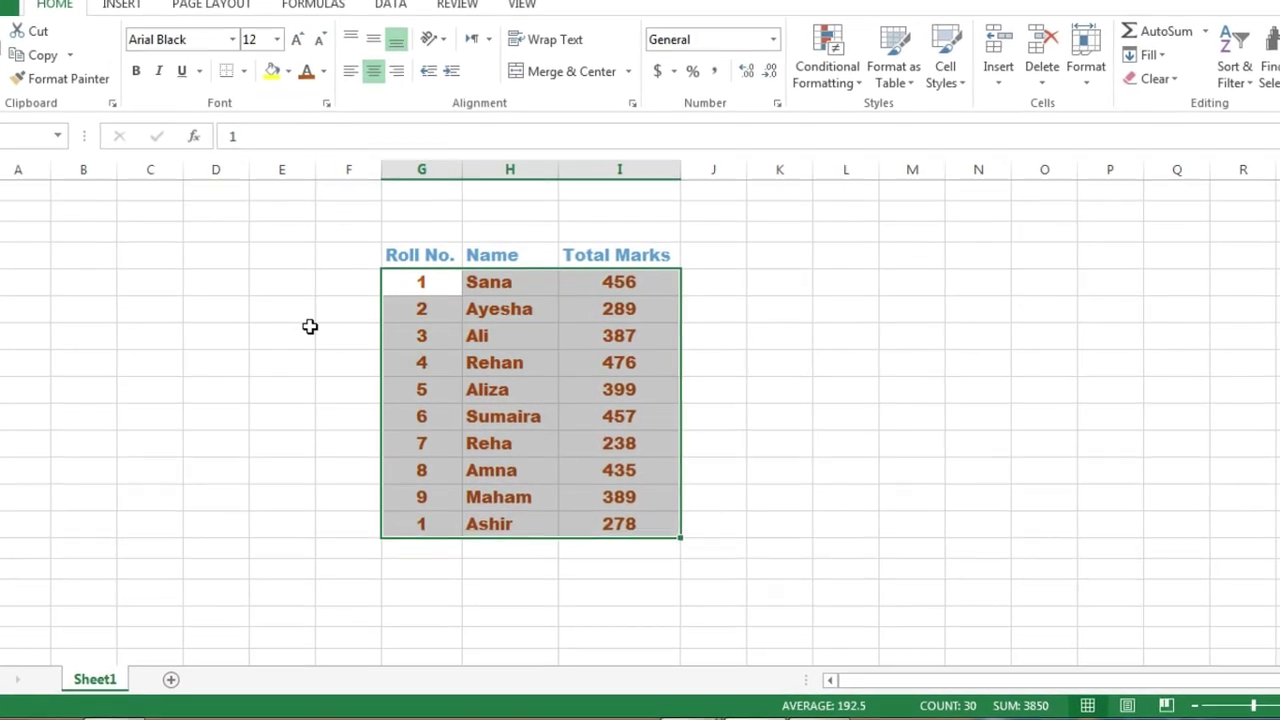
left_click(320, 314)
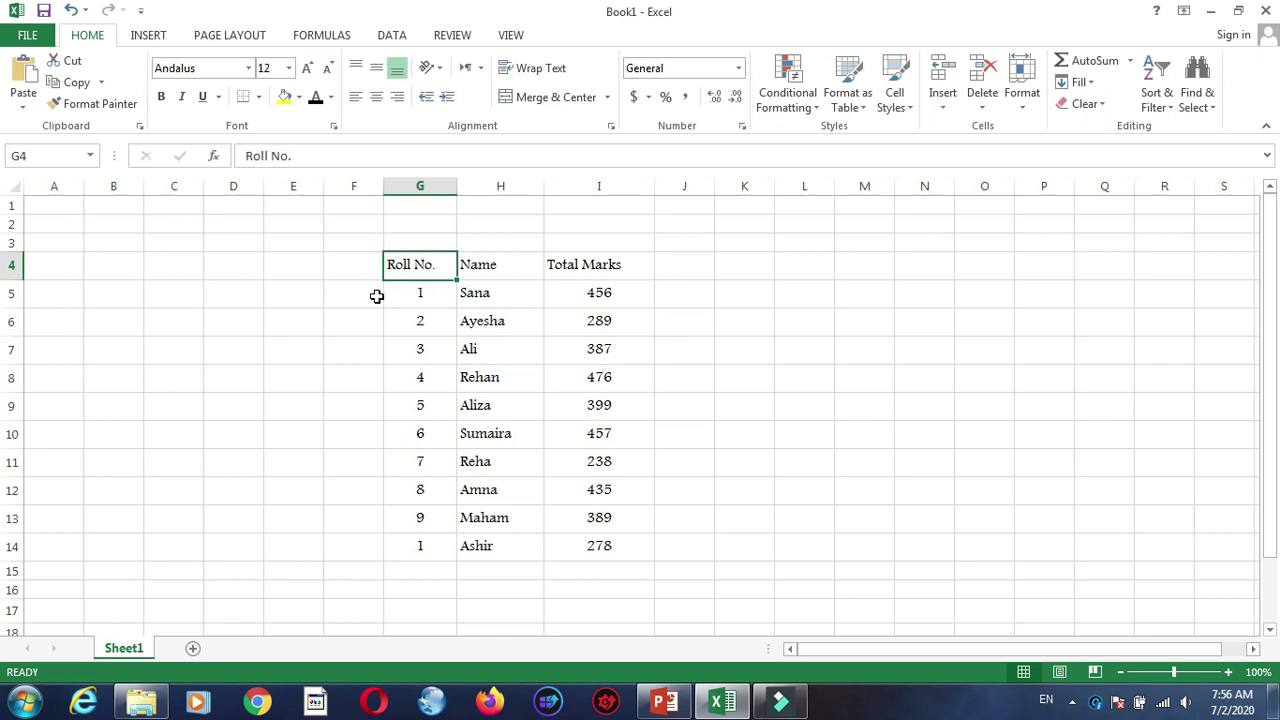
Format the header row G4:I4 as bold italic with a double underline
key("shift+Right")
key("shift+Right")
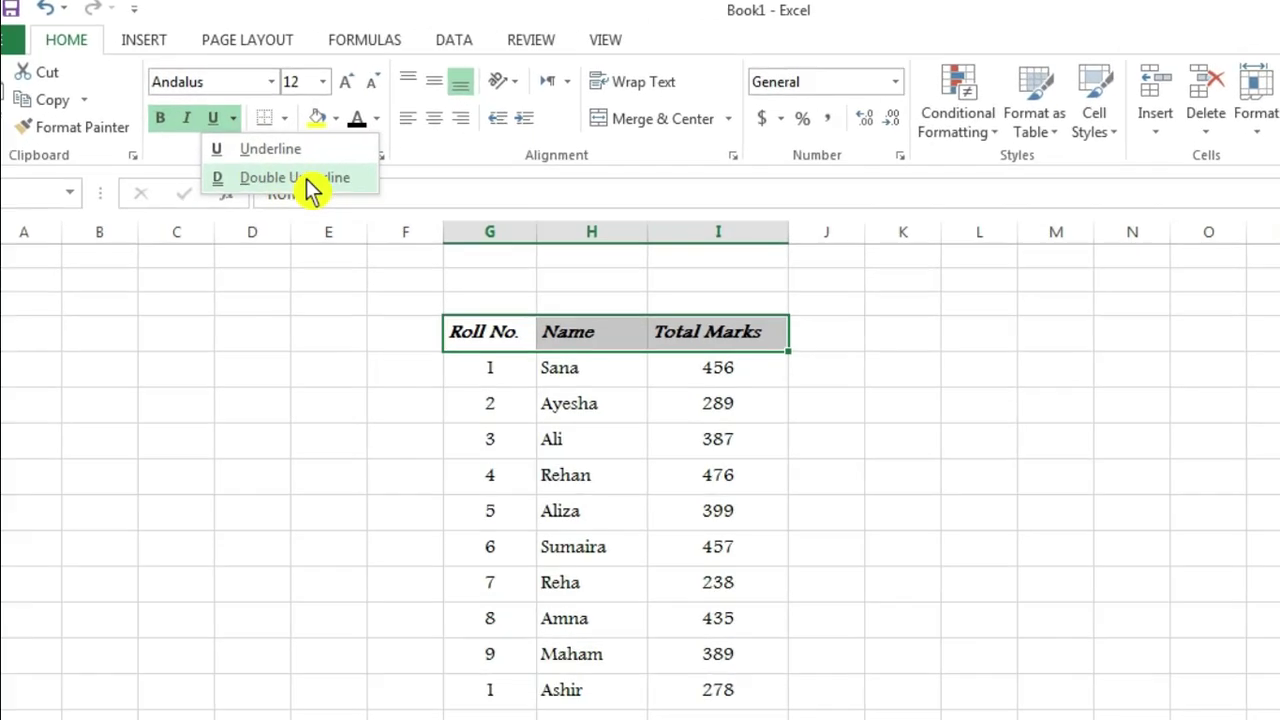
left_click(305, 182)
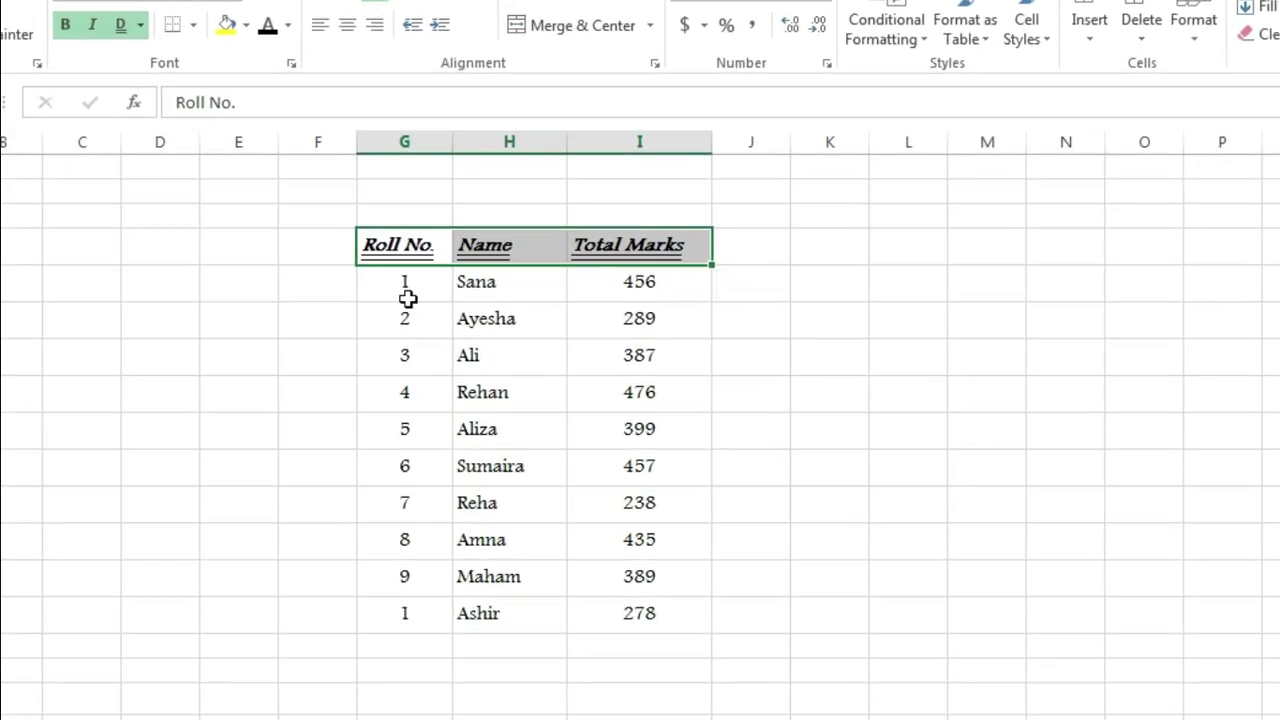
Step the header row's font size up to 14, down to 11 and back to 12
left_click(426, 249)
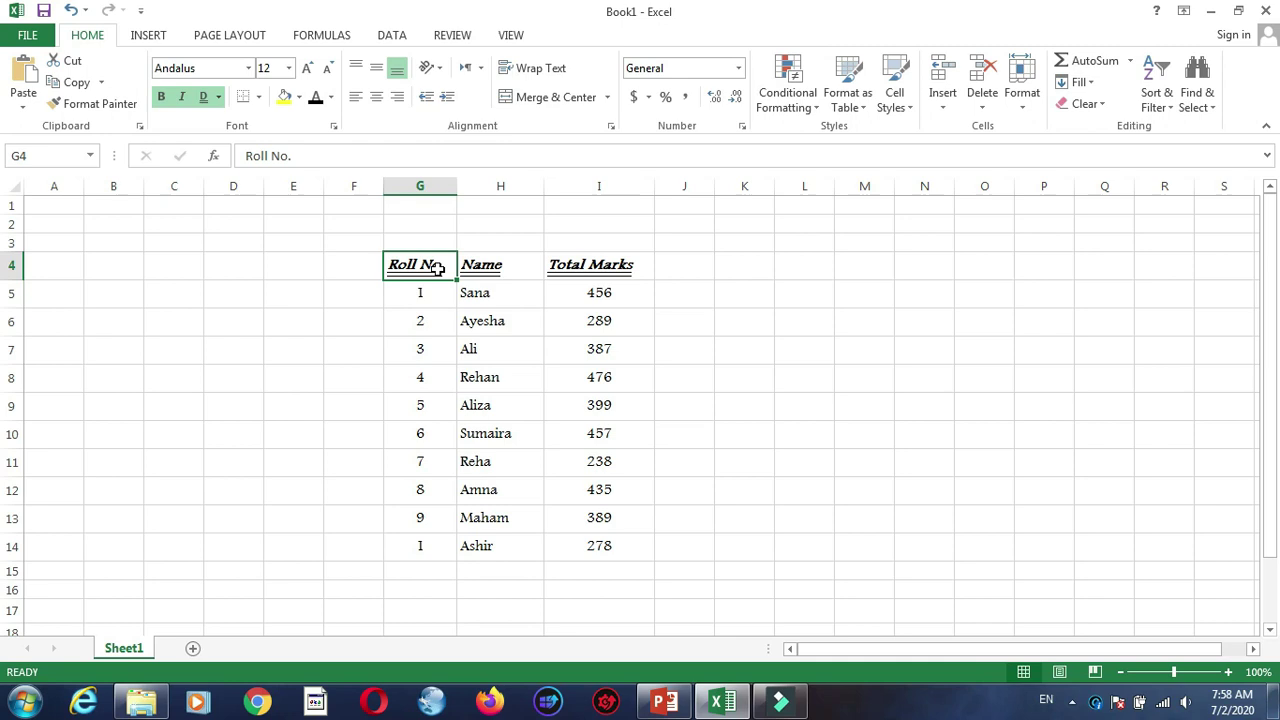
key("shift+Right")
key("shift+Right")
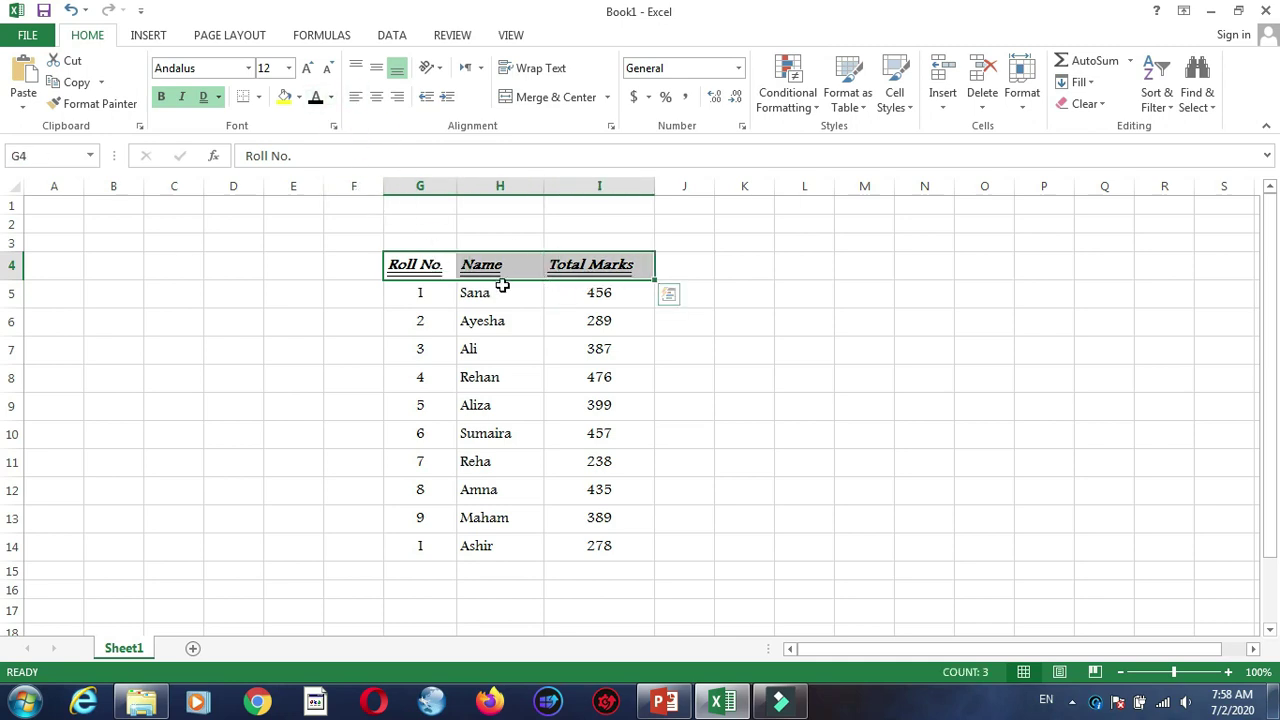
left_click(312, 76)
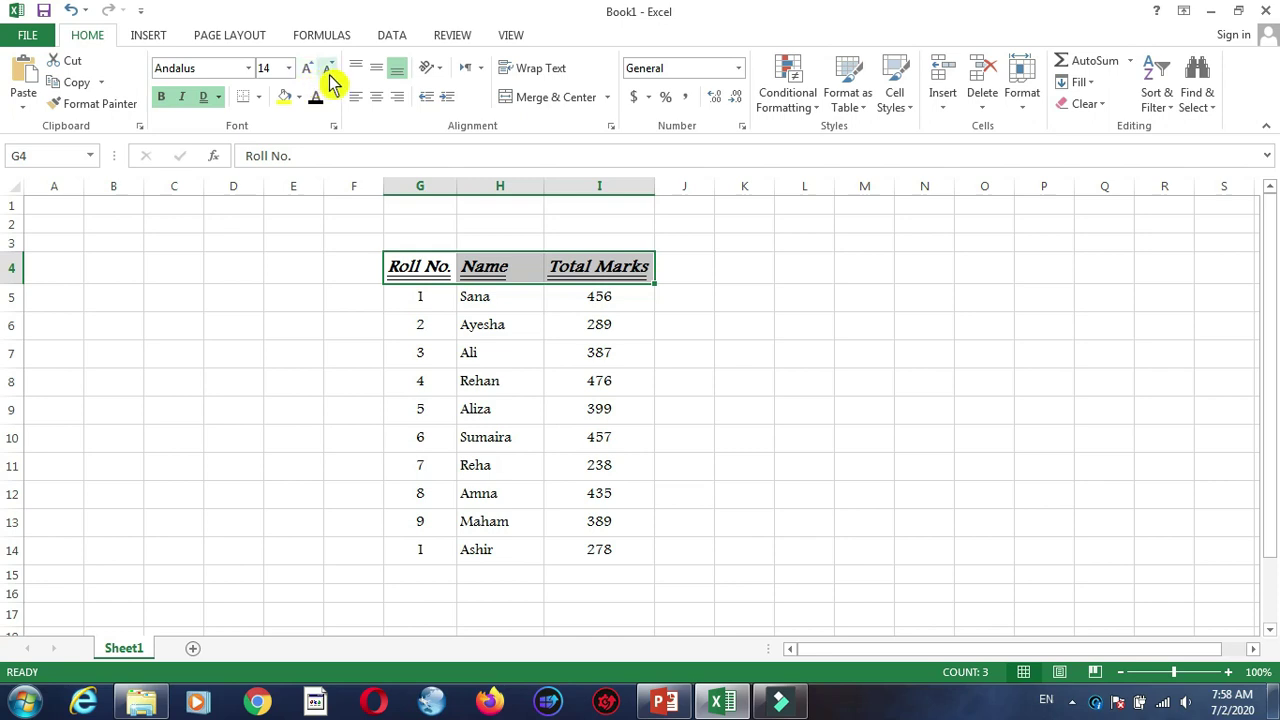
left_click(330, 76)
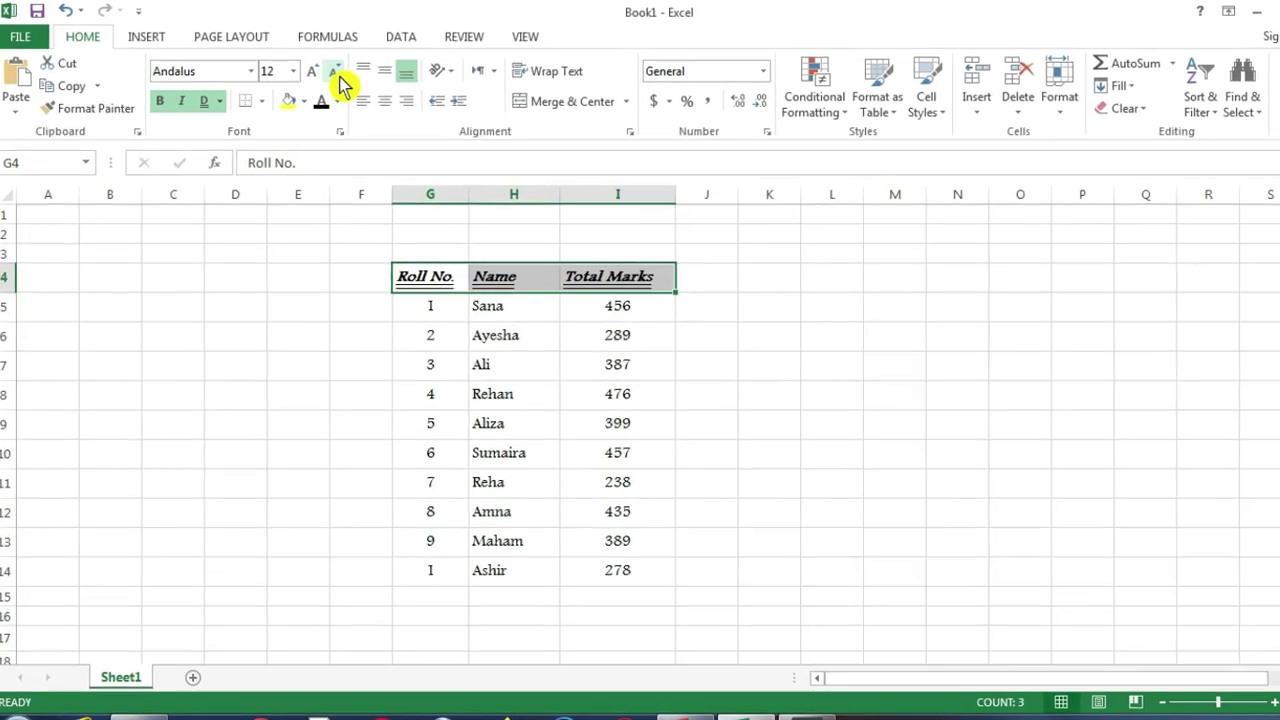
left_click(336, 76)
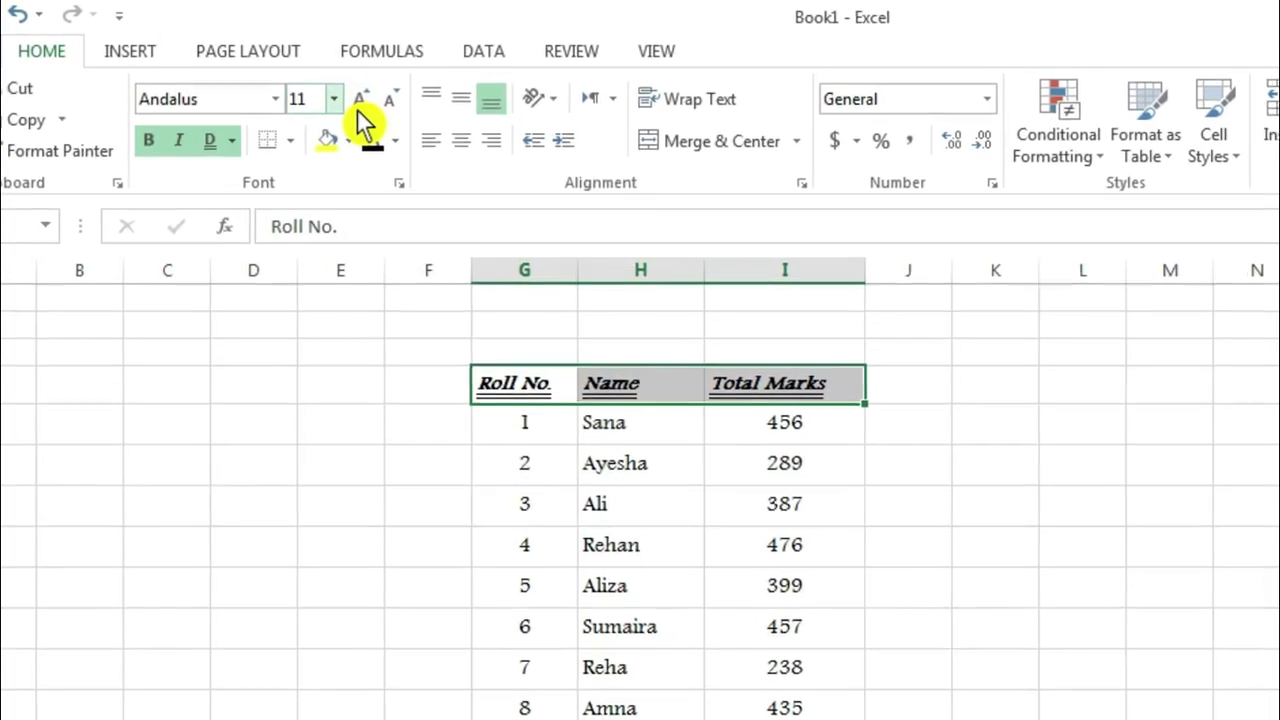
left_click(360, 100)
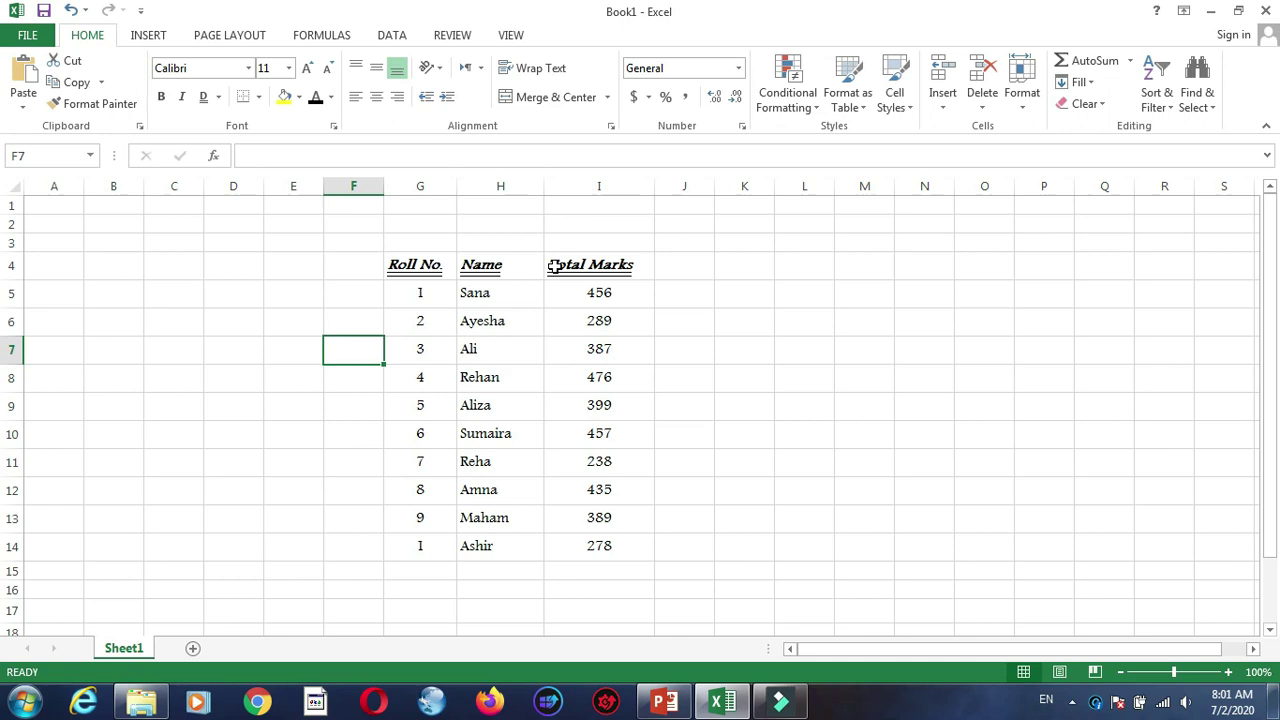
Fill the header row G4:I4 with the lightest blue theme colour
left_click(416, 266)
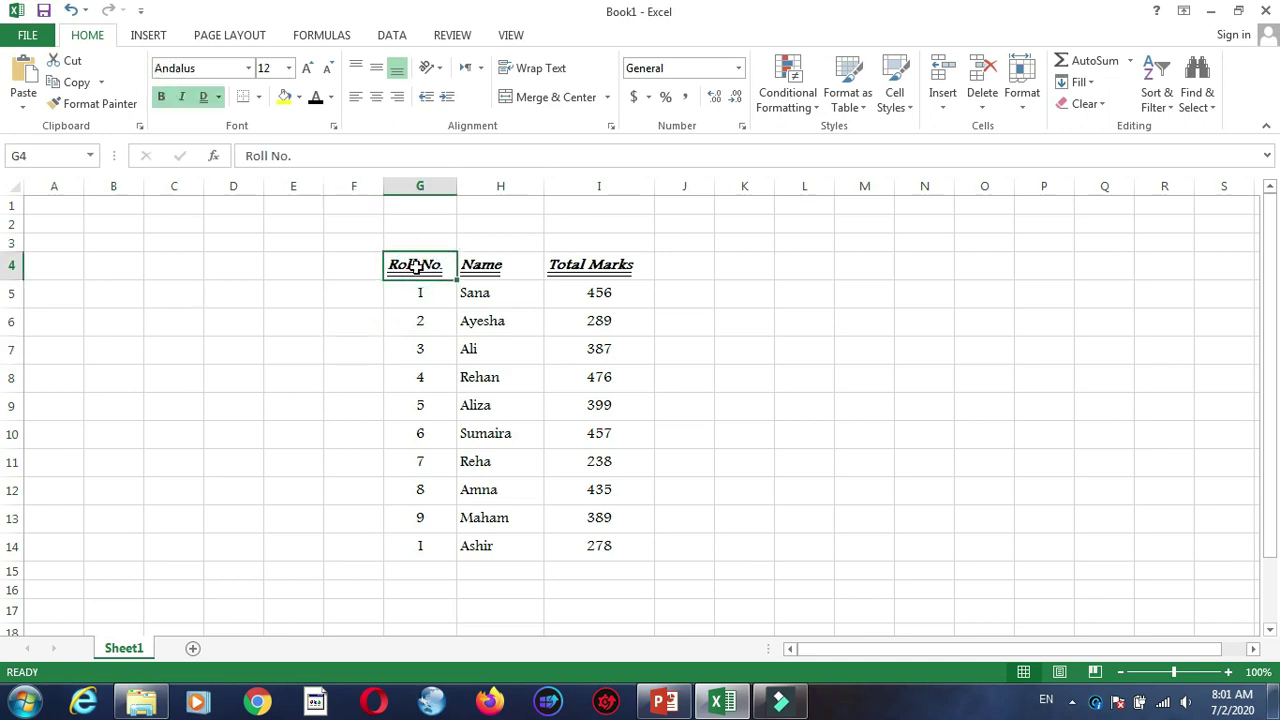
left_click_drag(416, 266, 599, 264)
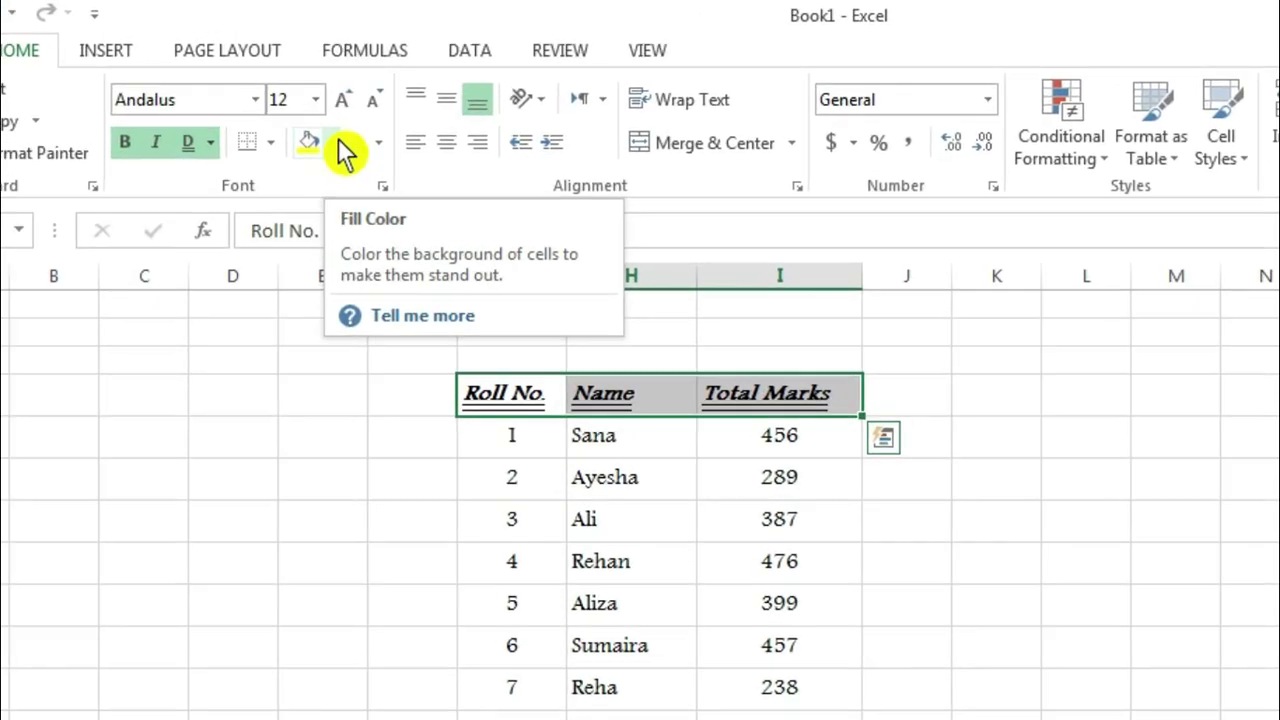
left_click(343, 148)
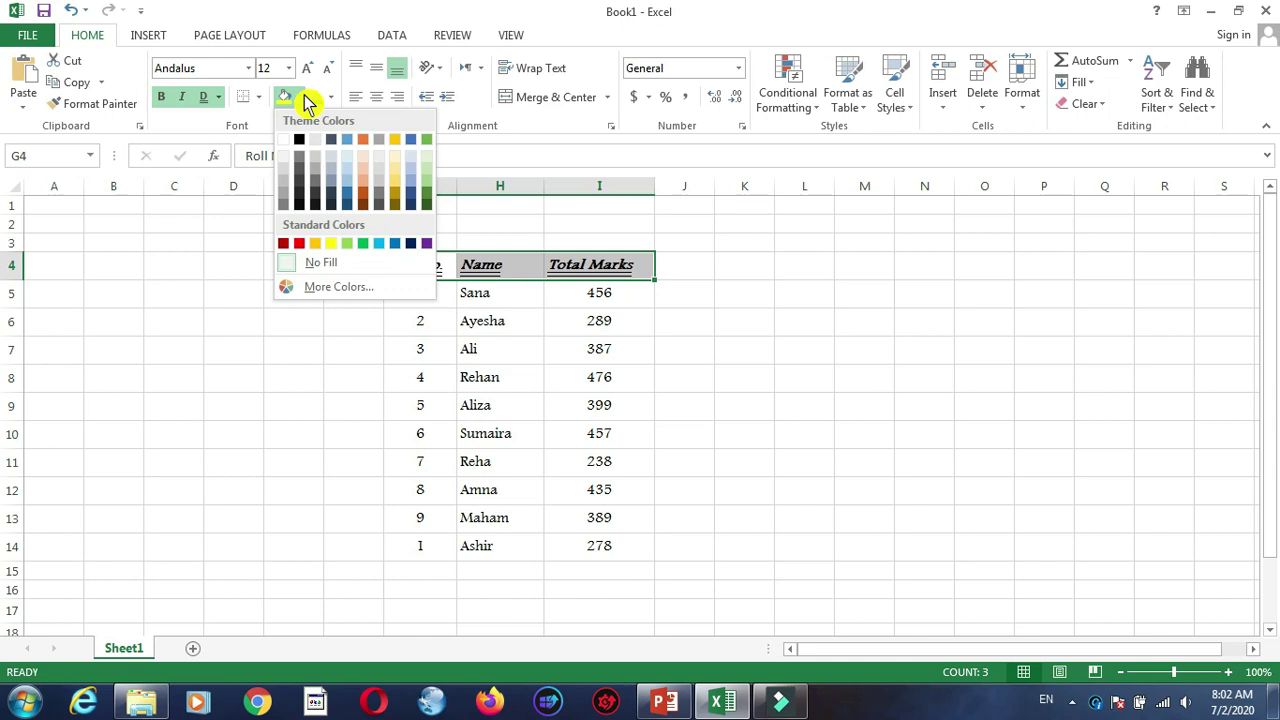
left_click(349, 160)
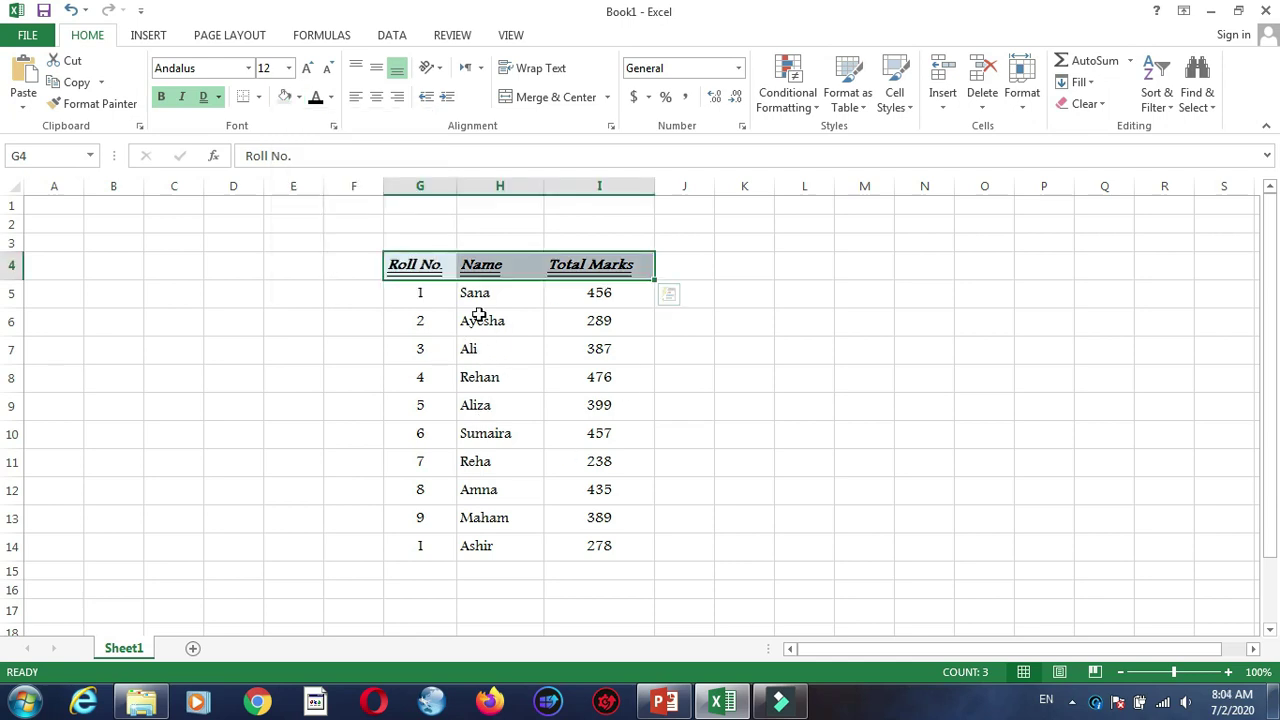
Apply All Borders to the whole table G4:I14, from the header row through the last student
left_click(418, 265)
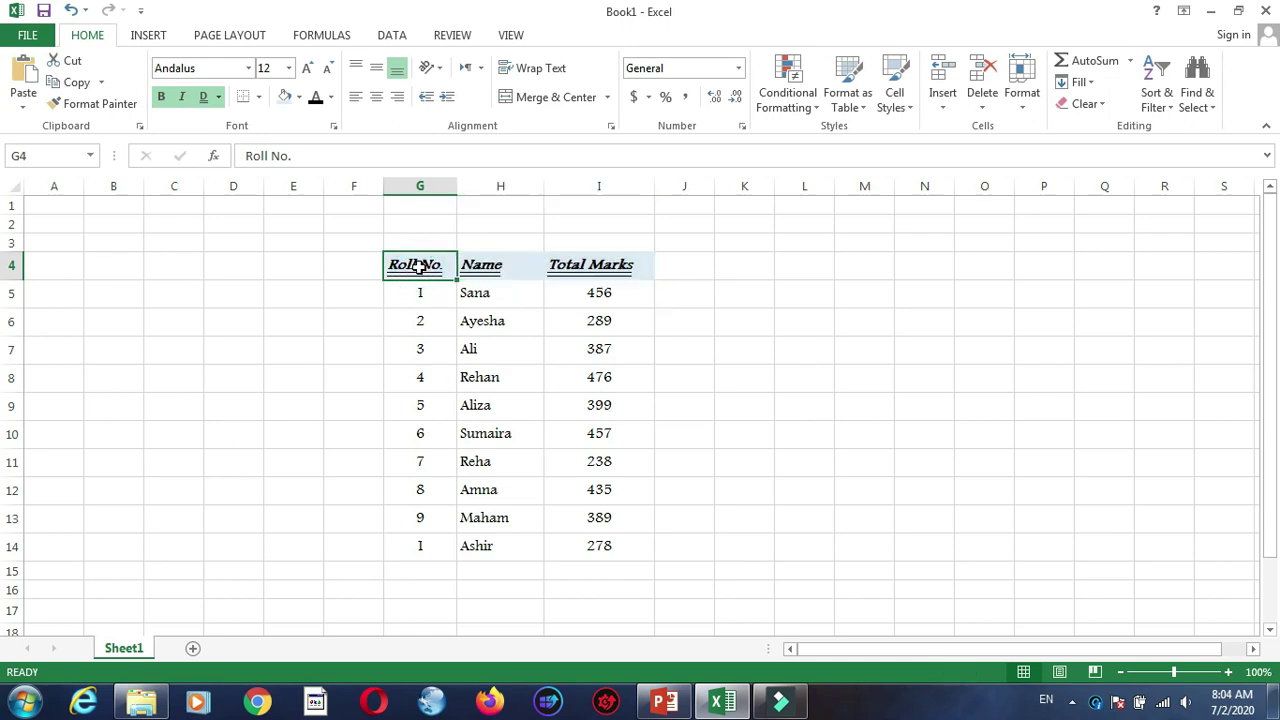
key("shift+Right")
key("shift+Right")
key("shift+Down")
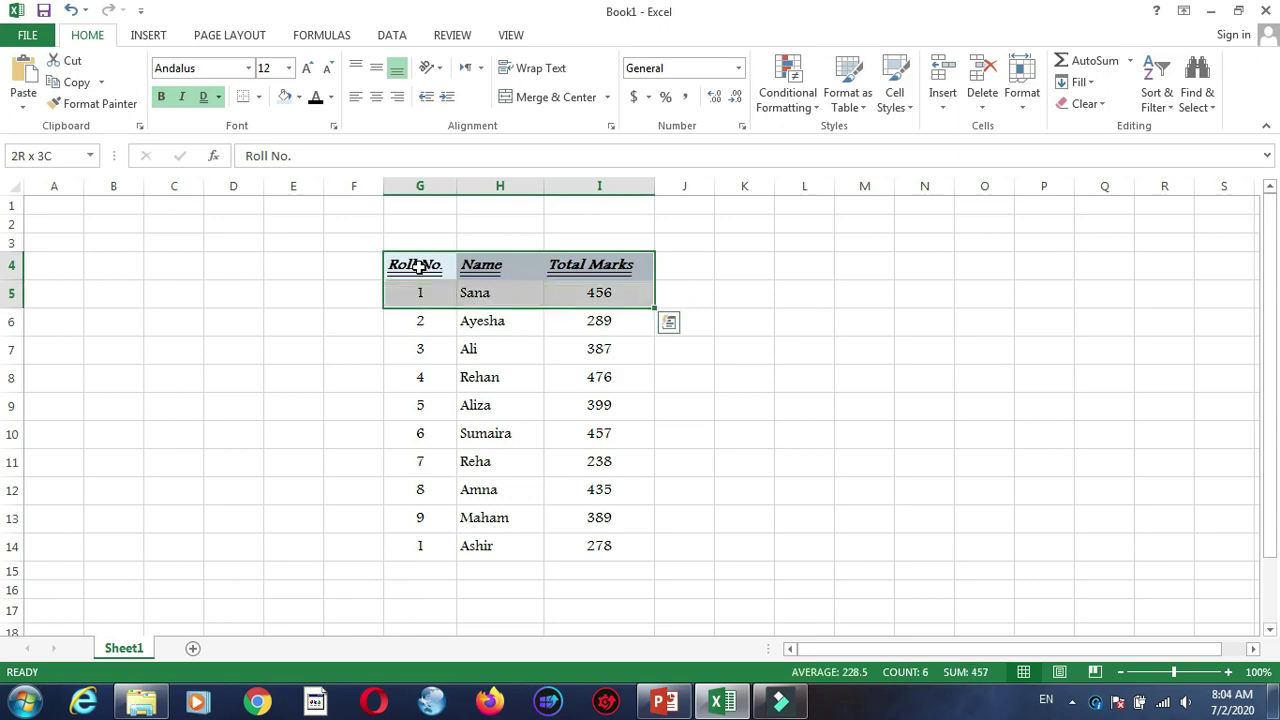
key("shift+Down")
key("shift+Down")
key("shift+Down")
key("shift+Down")
key("shift+Down")
key("shift+Down")
key("shift+Down")
key("shift+Down")
key("shift+Down")
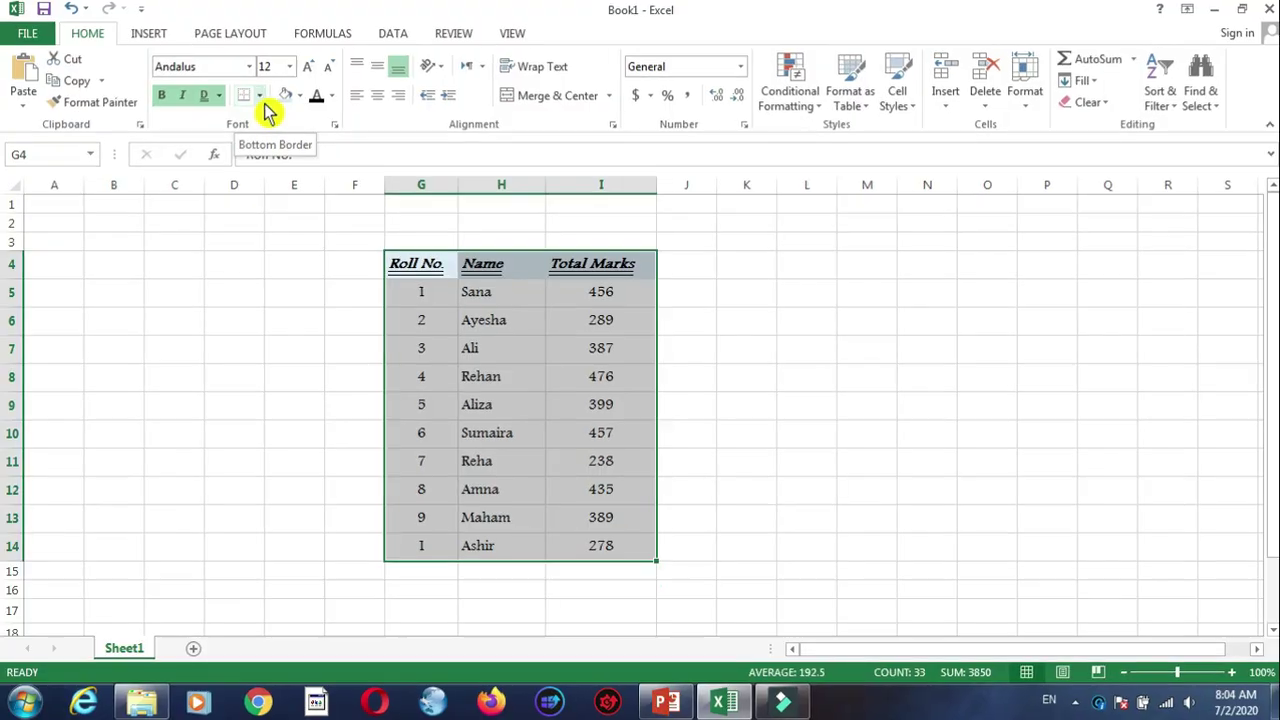
left_click(283, 131)
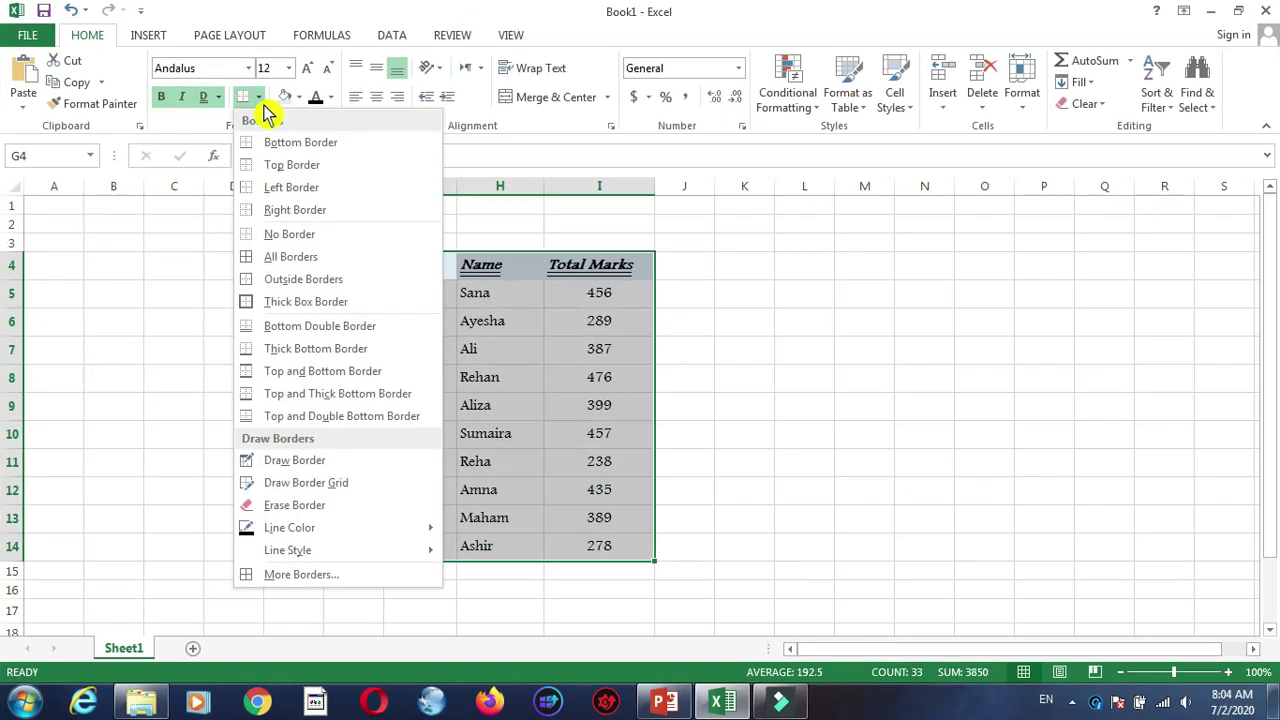
left_click(328, 258)
left_click(665, 350)
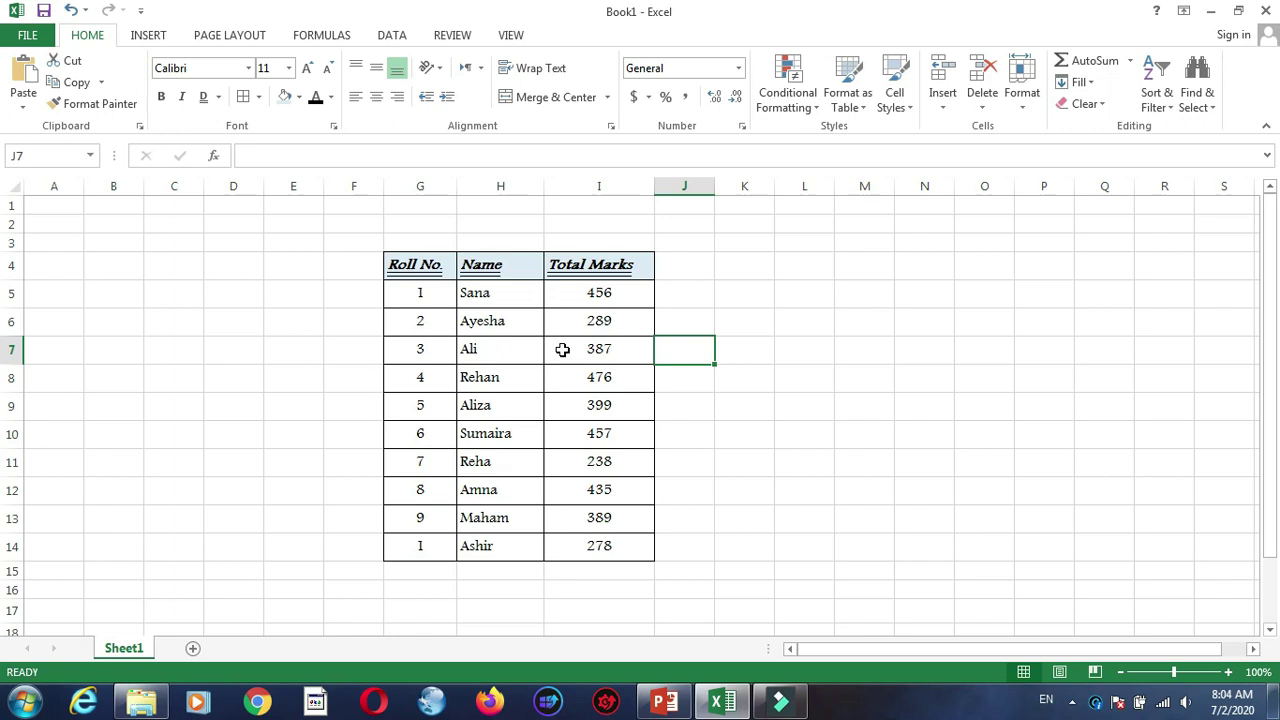